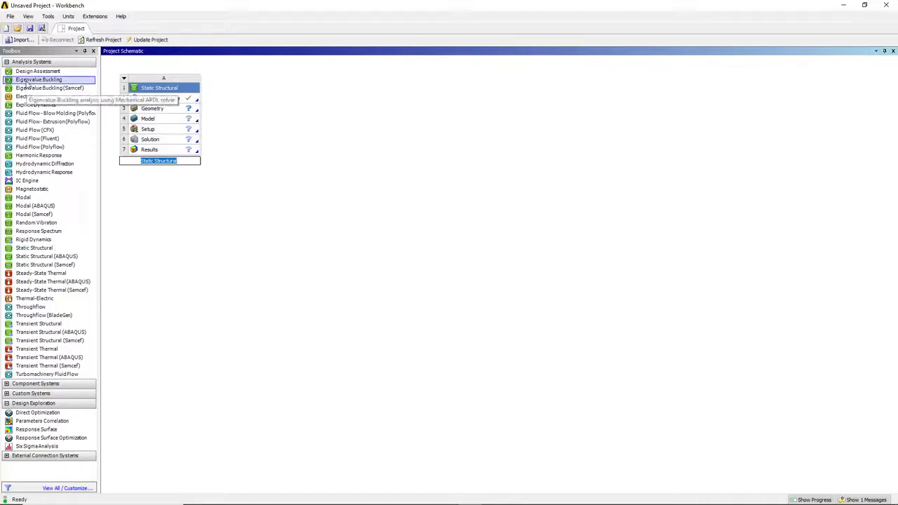
# Link an Eigenvalue Buckling system to the Static Structural solution and import 16 Crank Shaft.STEP as the Static Structural geometry.
pyautogui.moveTo(26, 82); pyautogui.dragTo(162, 140)
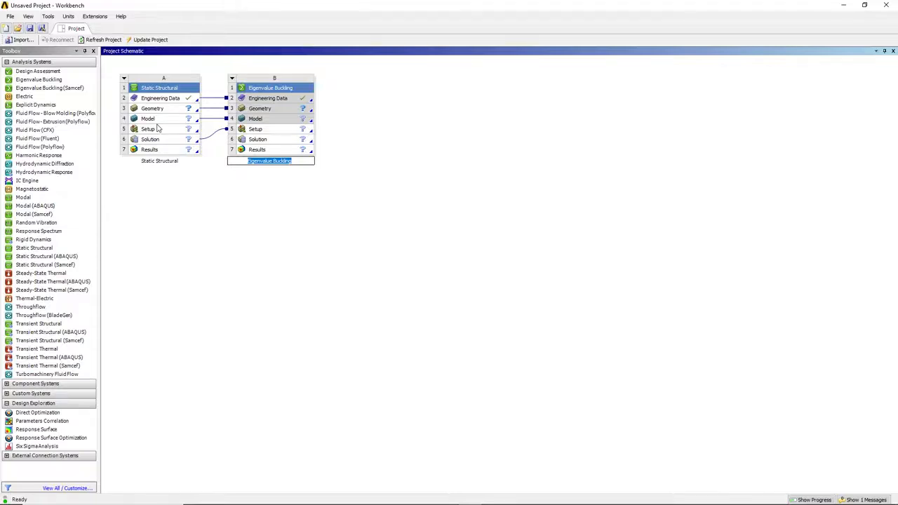
pyautogui.click(161, 110)
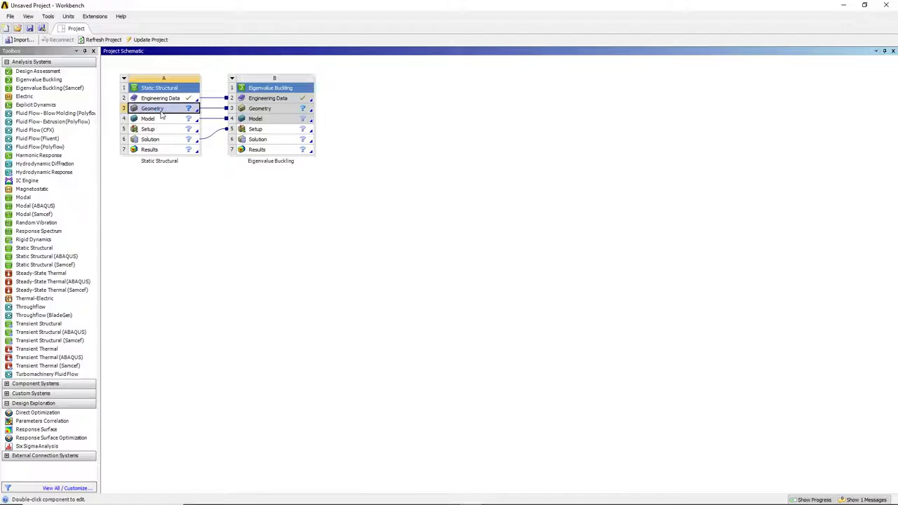
pyautogui.rightClick(160, 113)
pyautogui.moveTo(265, 139)
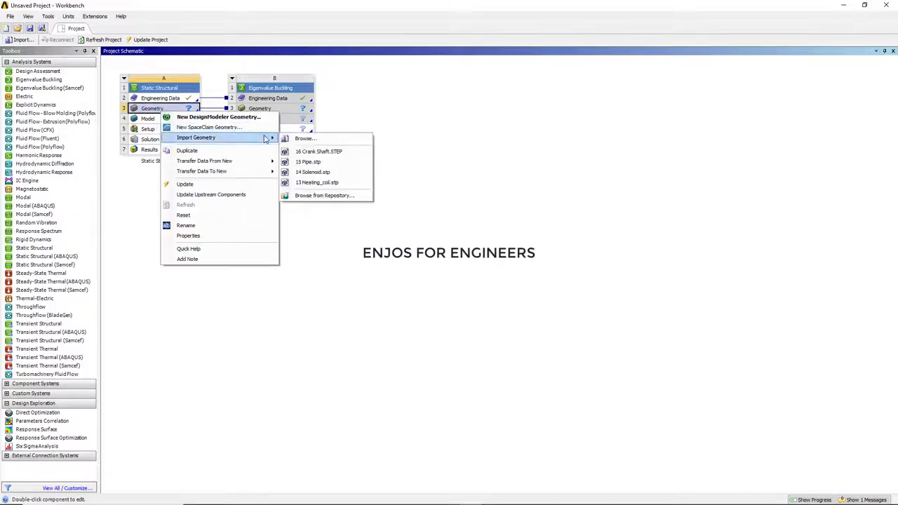
pyautogui.click(314, 153)
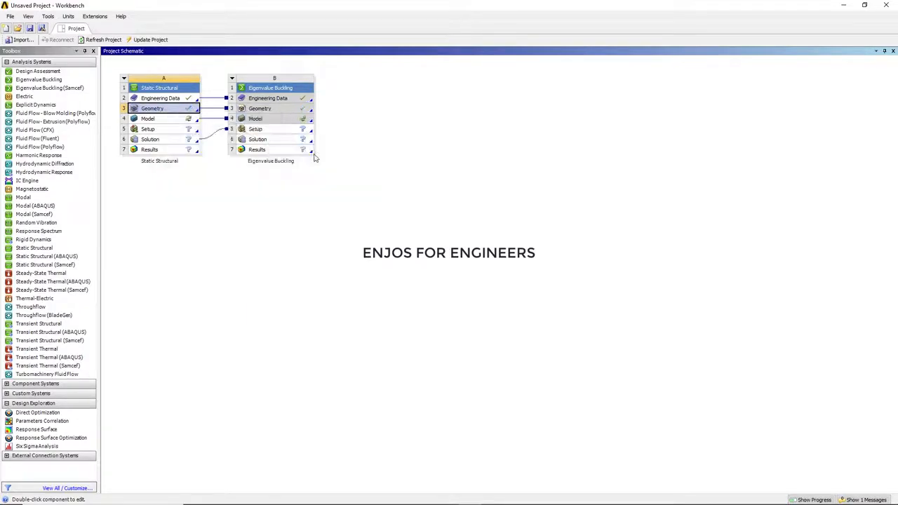
# Open the Static Structural model in Mechanical and choose U.S. Customary (in, lbm, lbf, °F, s, V, A) units.
pyautogui.doubleClick(158, 120)
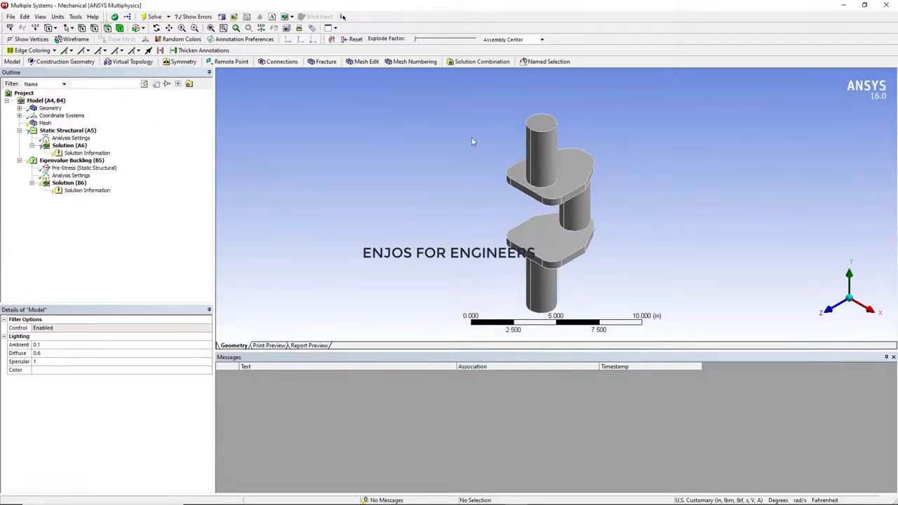
pyautogui.moveTo(474, 140); pyautogui.dragTo(363, 151, button='middle')
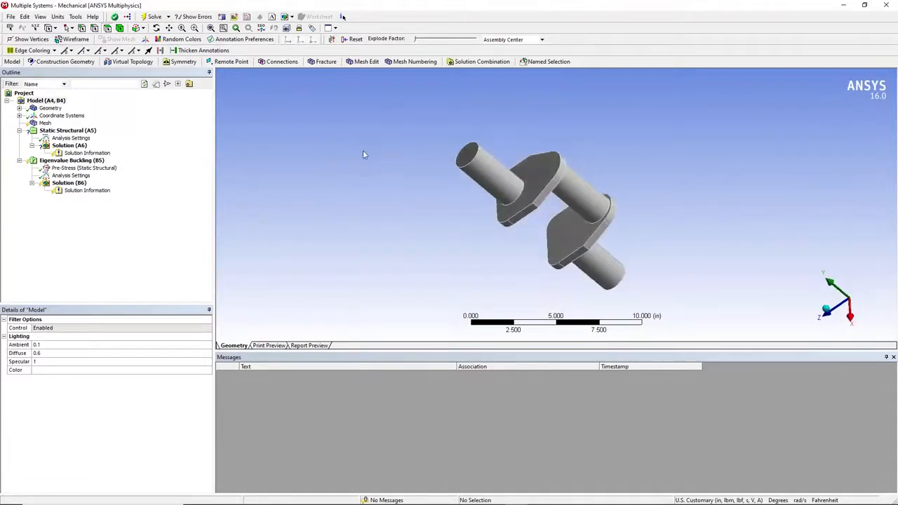
pyautogui.click(58, 16)
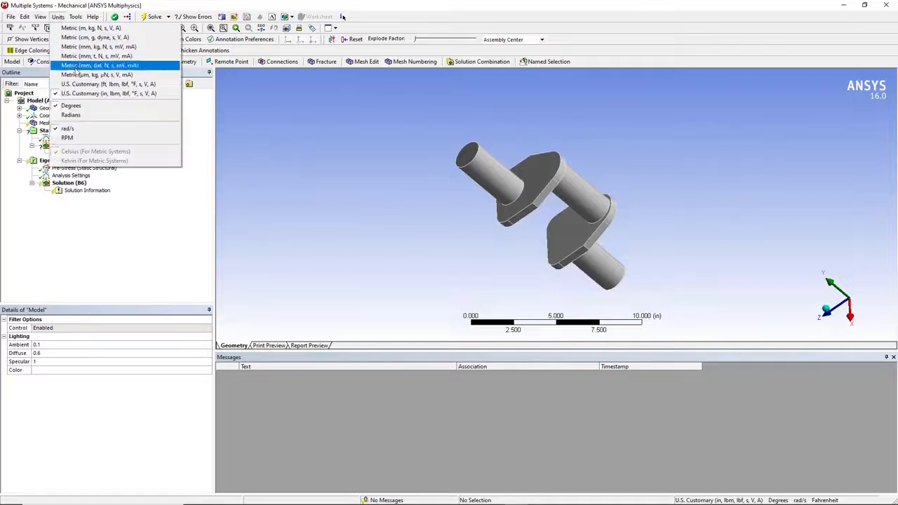
pyautogui.click(94, 94)
# Add a Fixed Support to the static structural analysis on the crankshaft's two outer end faces.
pyautogui.click(68, 131)
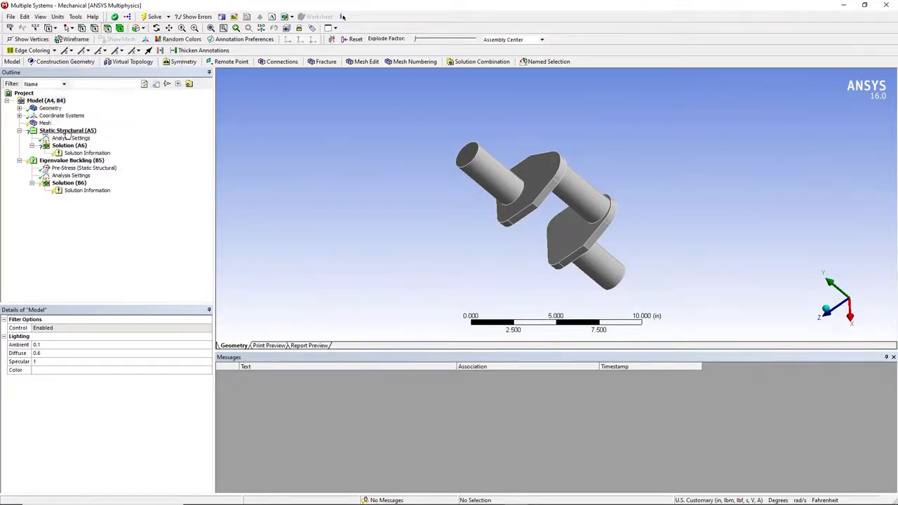
pyautogui.rightClick(68, 132)
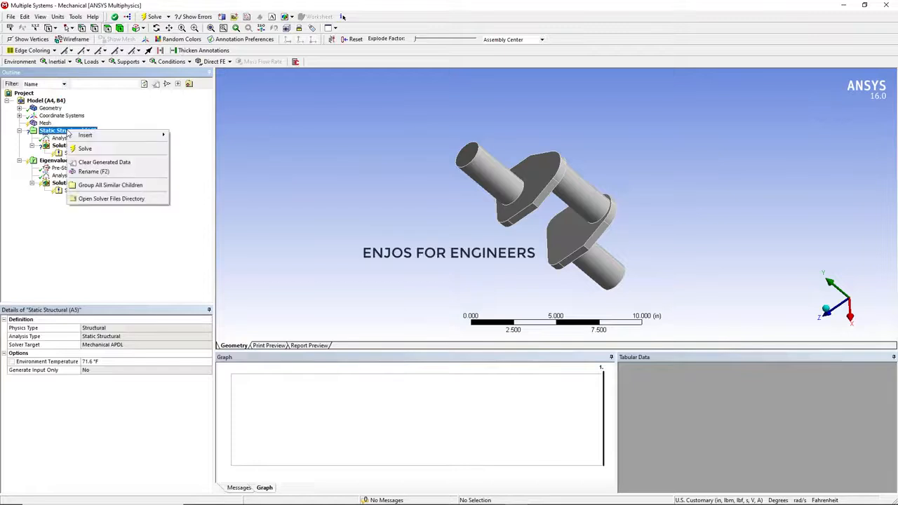
pyautogui.moveTo(91, 135)
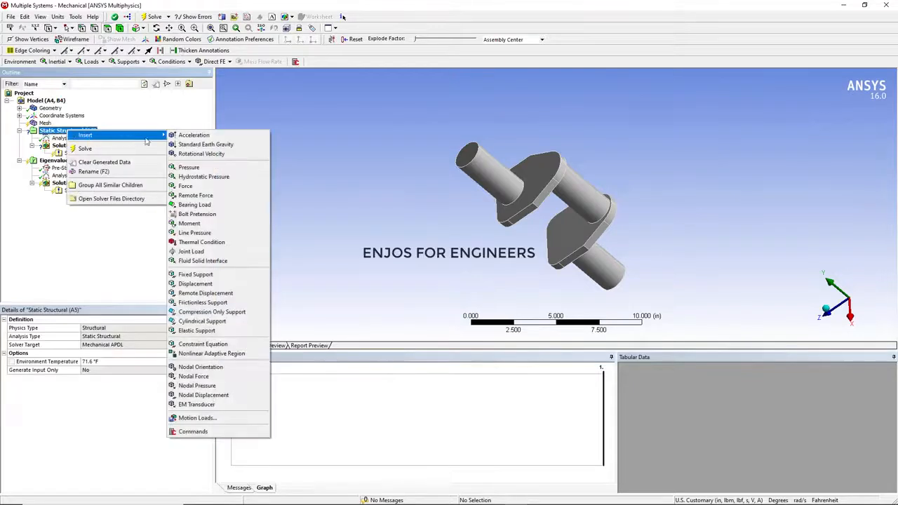
pyautogui.click(215, 275)
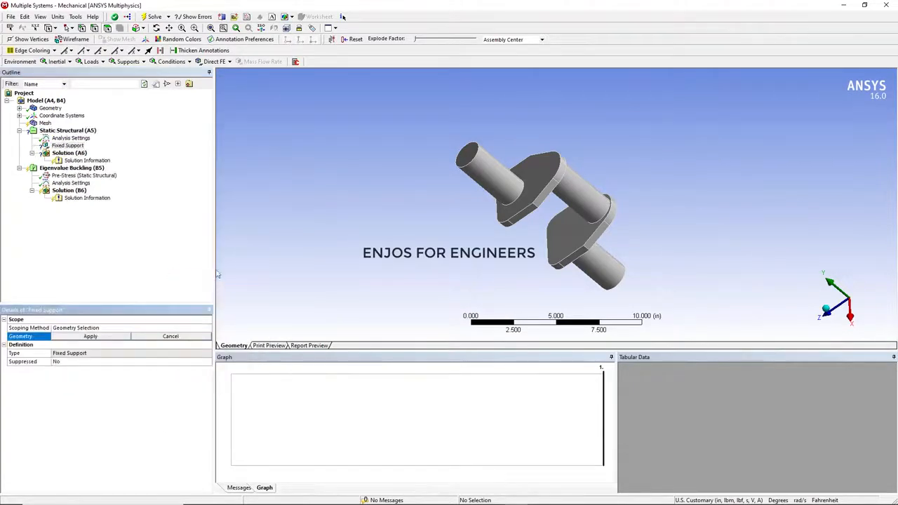
pyautogui.click(468, 157)
pyautogui.moveTo(517, 184); pyautogui.dragTo(421, 138, button='middle')
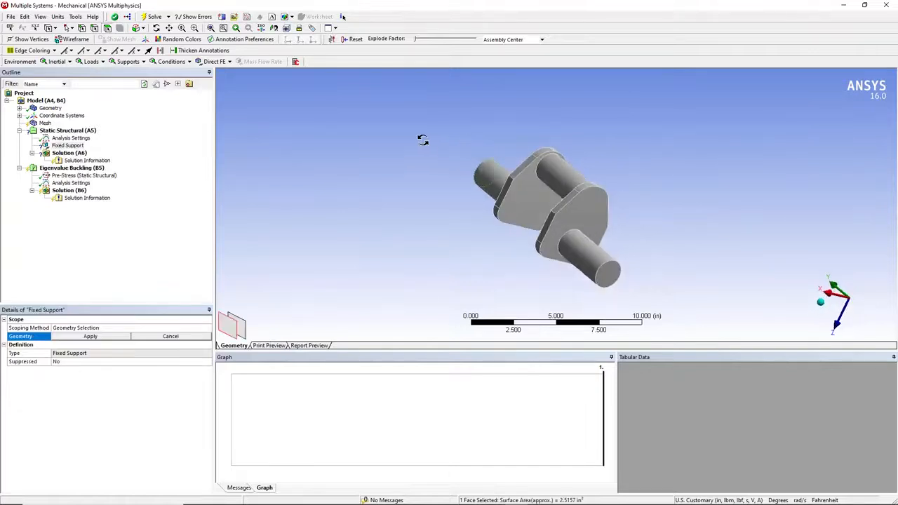
pyautogui.keyDown('ctrl'); pyautogui.click(611, 276); pyautogui.keyUp('ctrl')
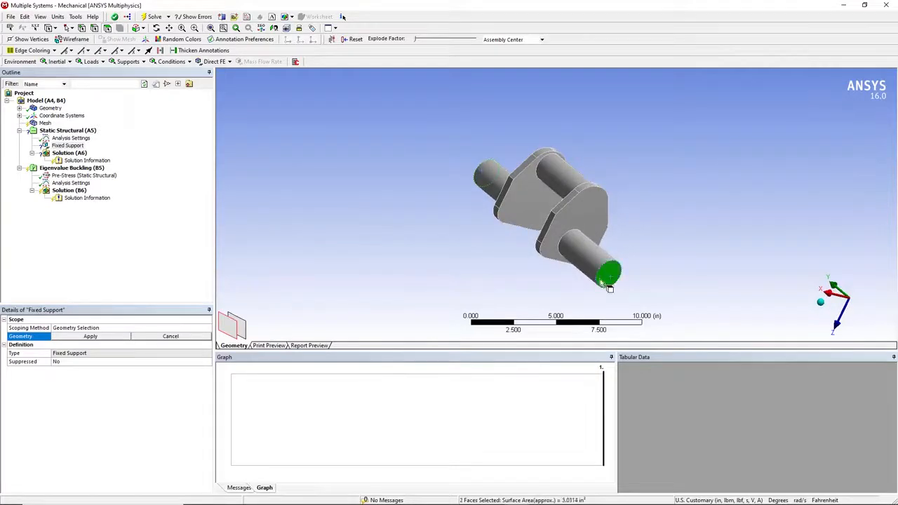
pyautogui.click(91, 337)
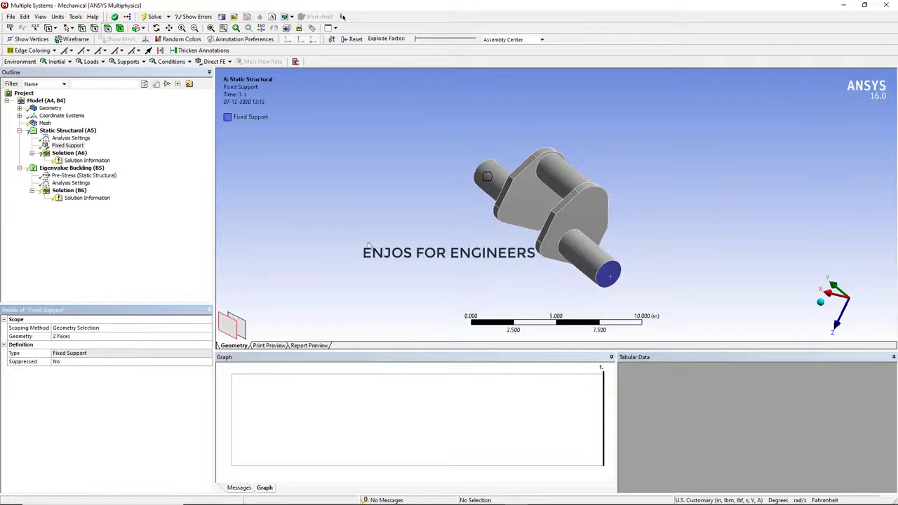
pyautogui.moveTo(596, 267); pyautogui.dragTo(612, 281, button='middle')
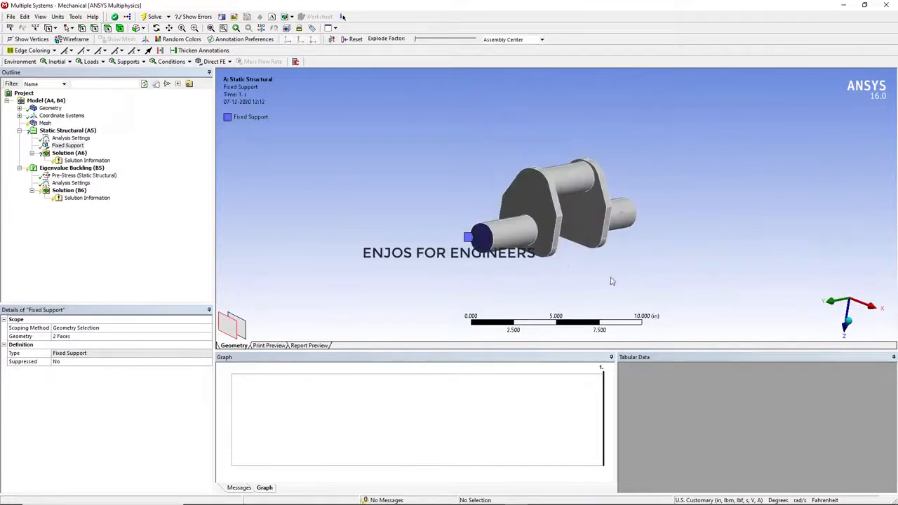
# Add a Pressure load to the static structural analysis on the two cylindrical faces of the central crankpin.
pyautogui.rightClick(75, 131)
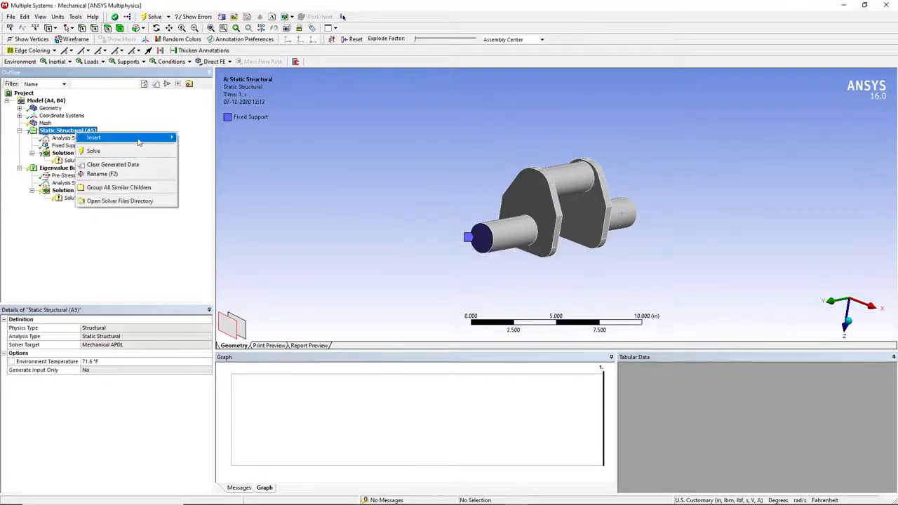
pyautogui.moveTo(153, 144)
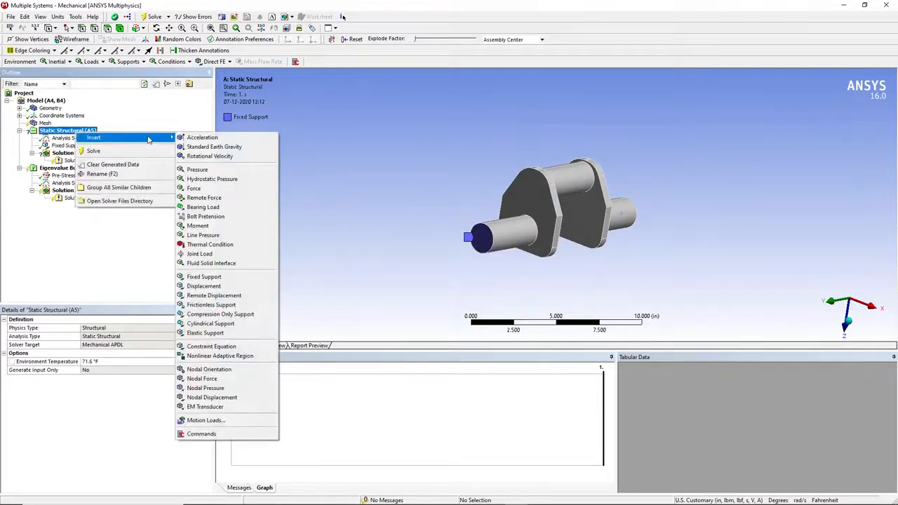
pyautogui.click(214, 171)
pyautogui.moveTo(538, 167); pyautogui.dragTo(562, 193, button='middle')
pyautogui.click(559, 194)
pyautogui.keyDown('ctrl'); pyautogui.click(550, 178); pyautogui.keyUp('ctrl')
pyautogui.click(98, 338)
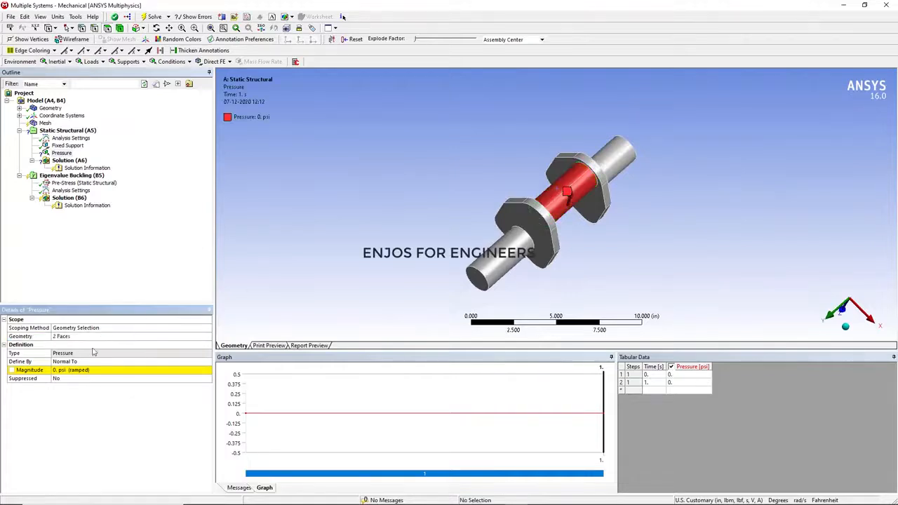
# Set the crankpin pressure magnitude to 300 psi.
pyautogui.click(66, 370)
pyautogui.write('3')
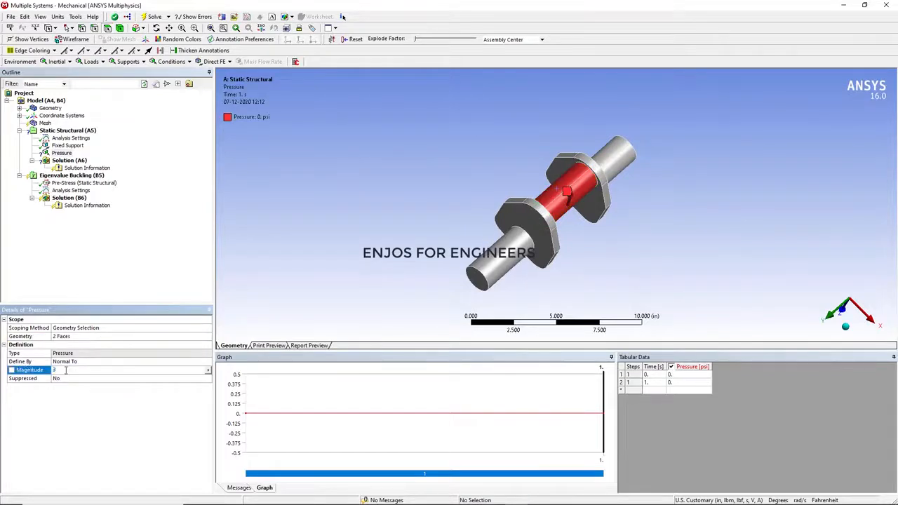
pyautogui.write('00')
pyautogui.press('Return')
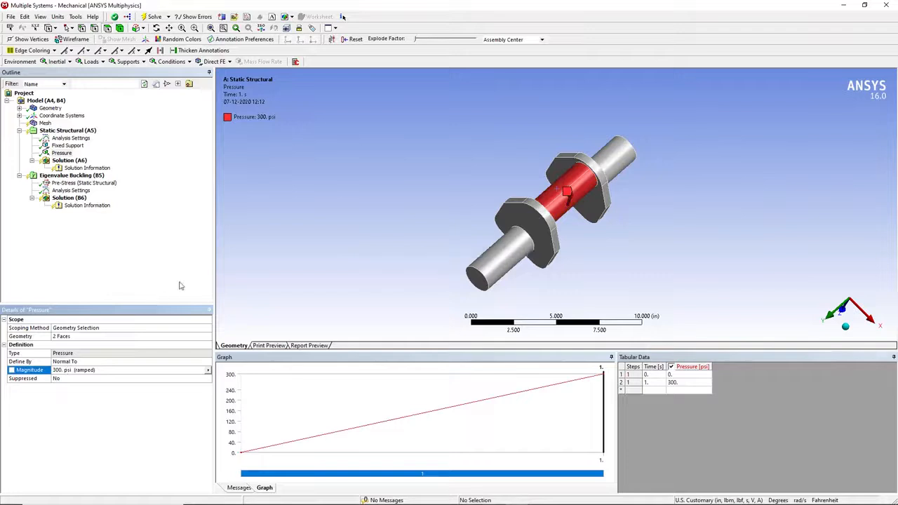
pyautogui.moveTo(546, 289); pyautogui.dragTo(470, 246, button='middle')
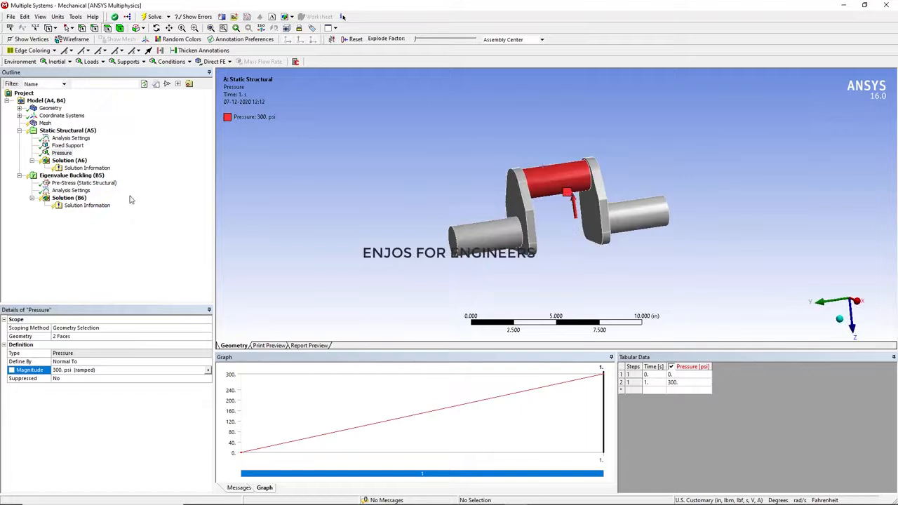
# Set the maximum modes to find to 4 in the Eigenvalue Buckling analysis settings and solve the model.
pyautogui.click(72, 191)
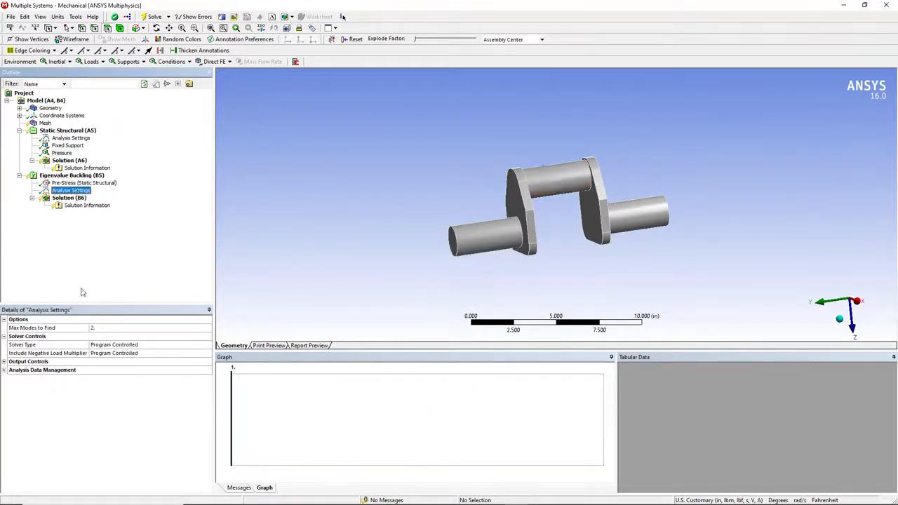
pyautogui.click(96, 328)
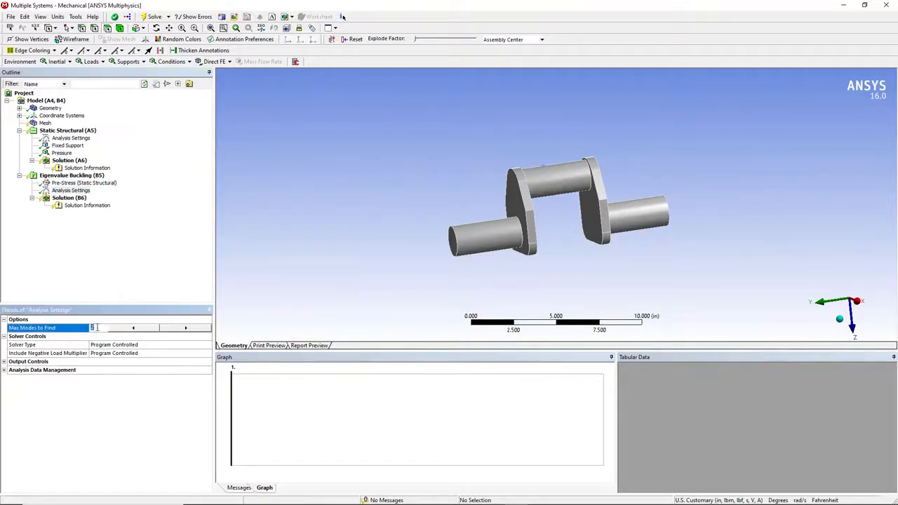
pyautogui.write('4.')
pyautogui.click(98, 273)
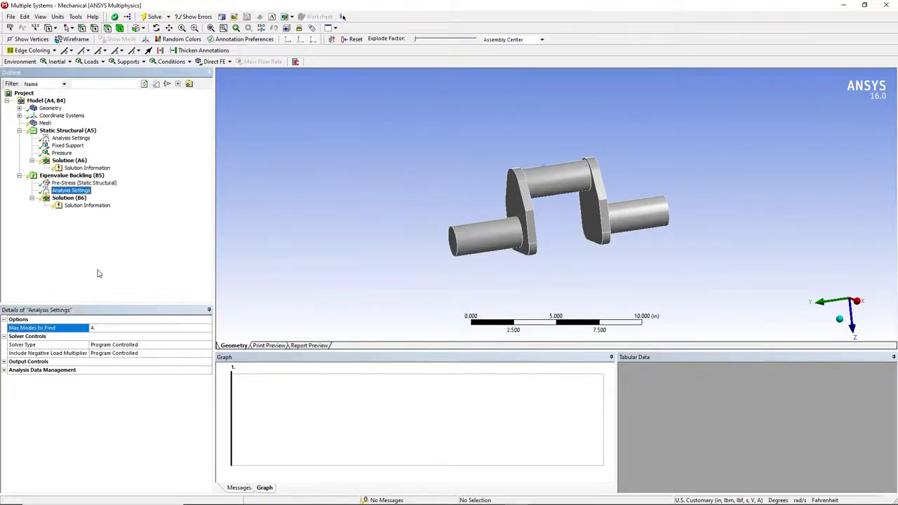
pyautogui.click(153, 17)
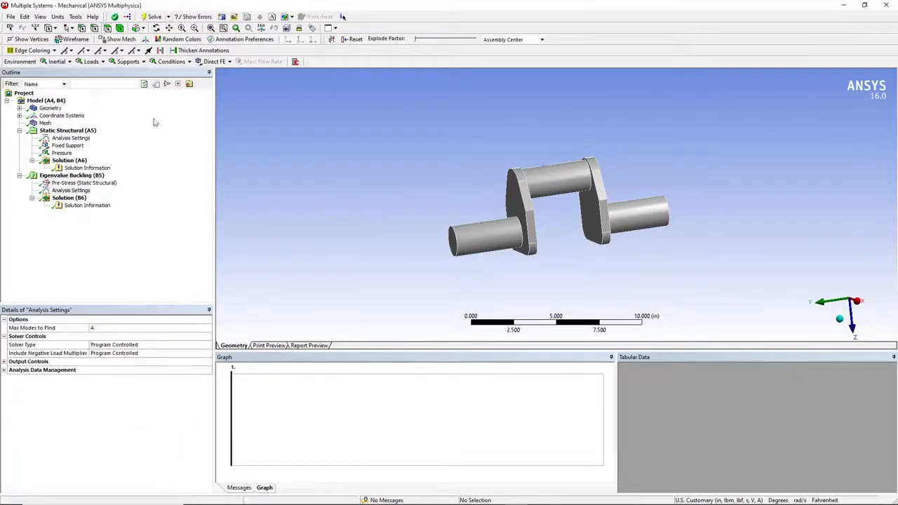
# Examine the load multipliers of the buckling modes and compare them with the applied crankpin pressure.
pyautogui.click(63, 200)
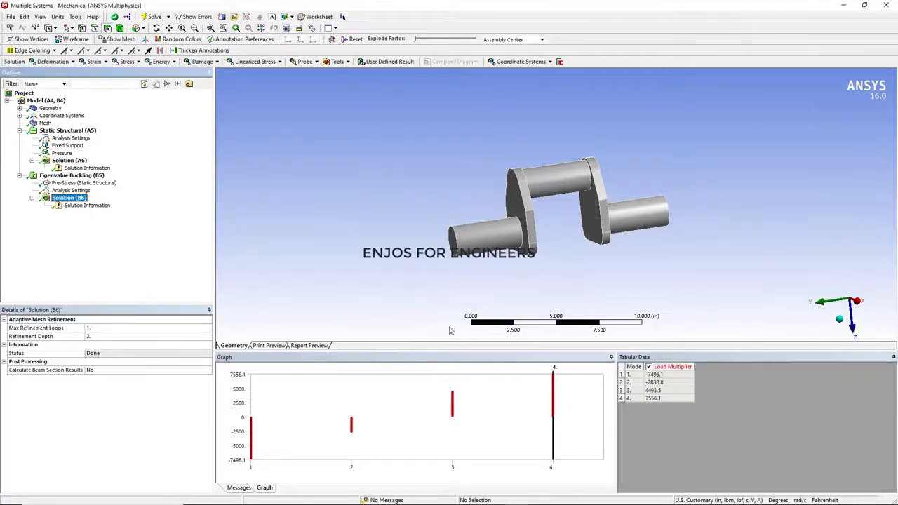
pyautogui.click(664, 400)
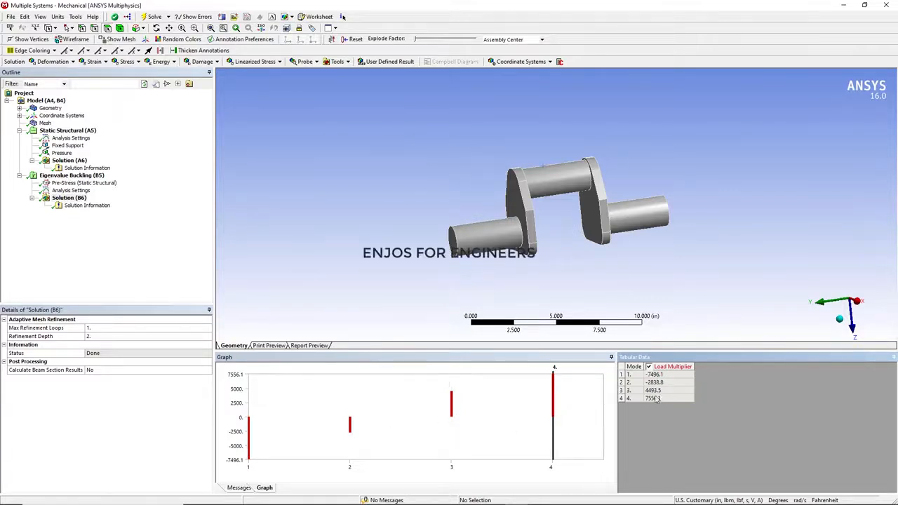
pyautogui.click(62, 153)
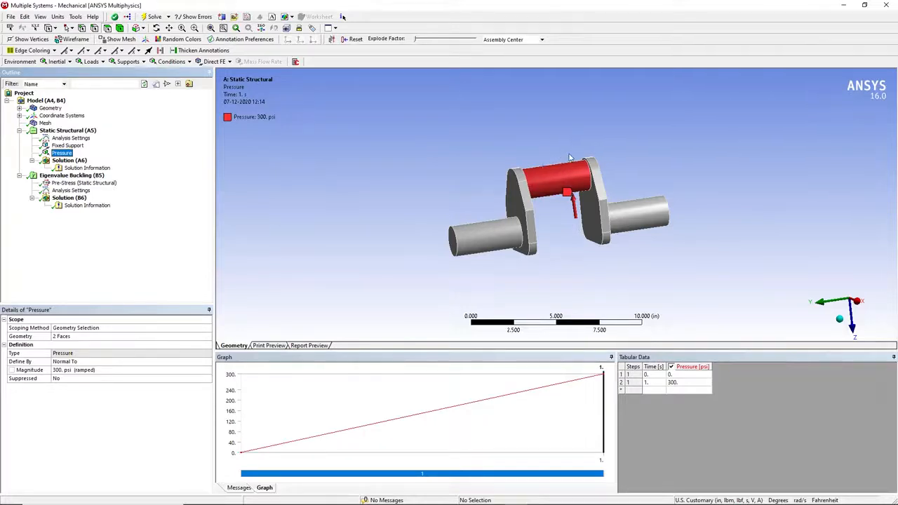
# Create mode shape results for all four load multipliers of the buckling solution and evaluate all results.
pyautogui.click(77, 200)
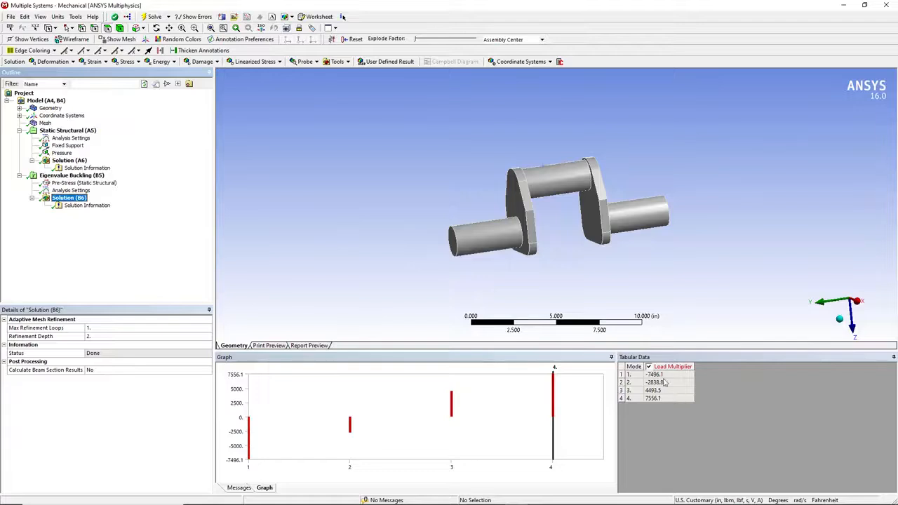
pyautogui.click(656, 376)
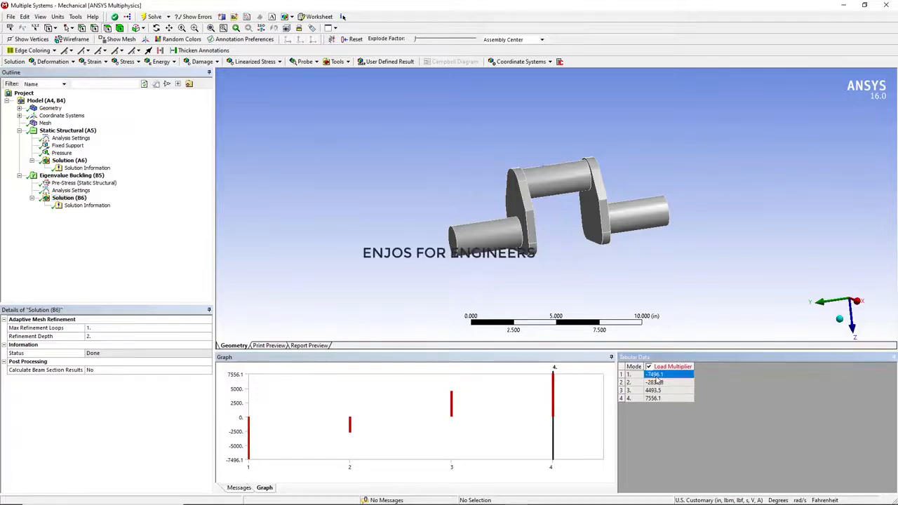
pyautogui.keyDown('shift'); pyautogui.click(653, 400); pyautogui.keyUp('shift')
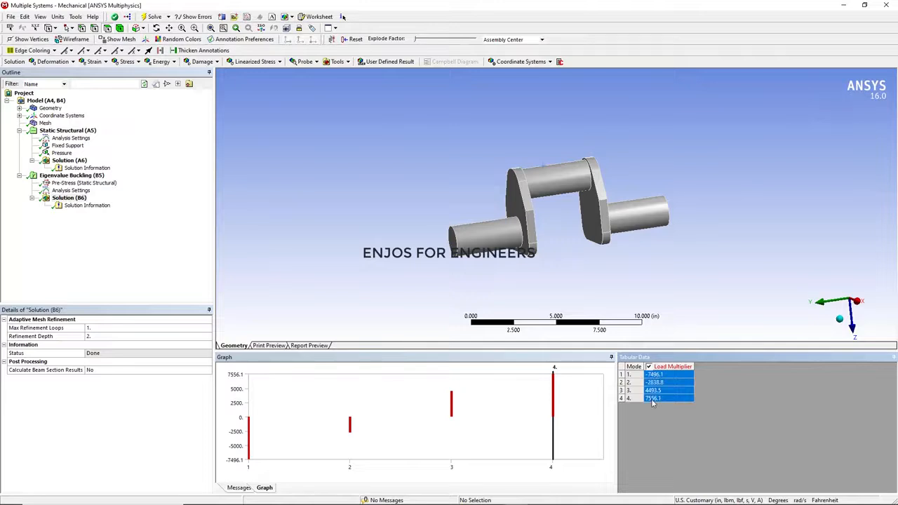
pyautogui.rightClick(653, 402)
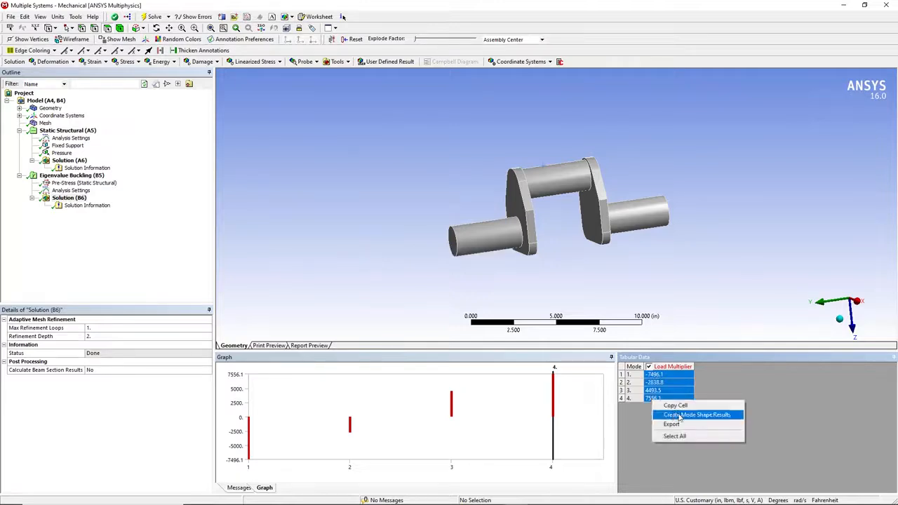
pyautogui.click(683, 417)
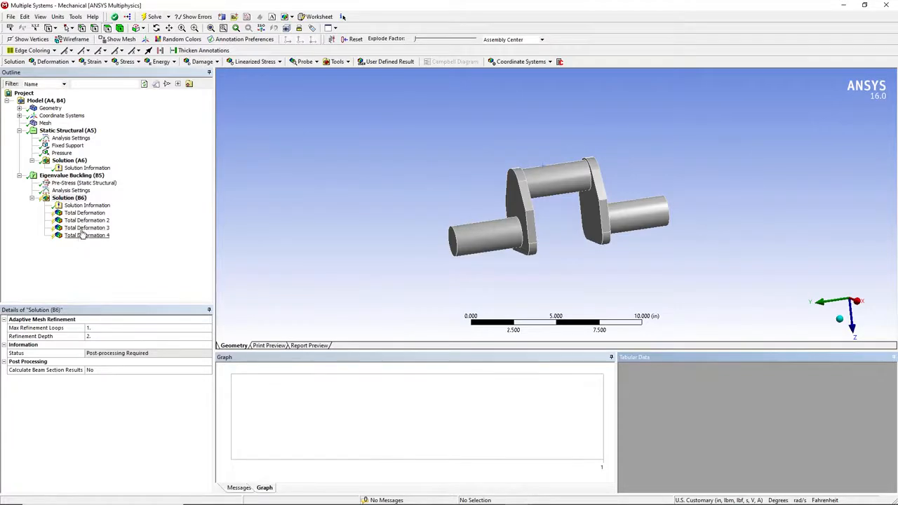
pyautogui.rightClick(70, 198)
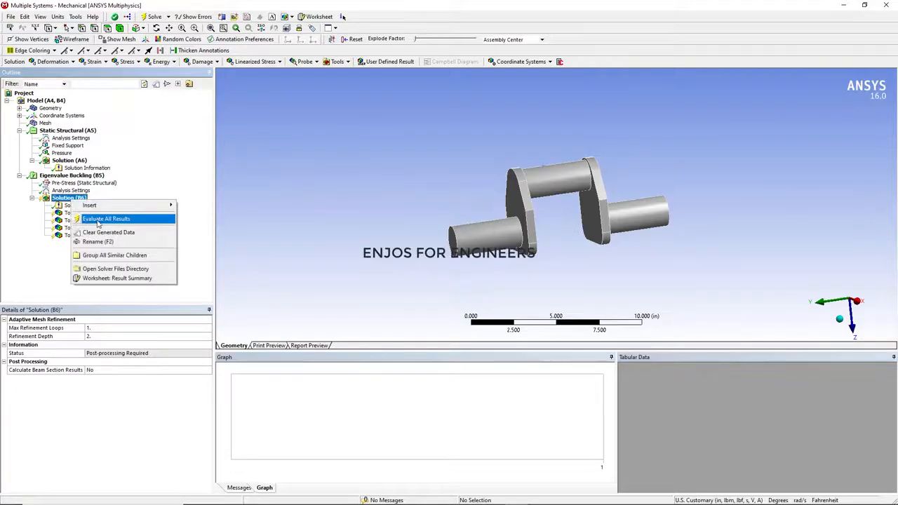
pyautogui.click(98, 219)
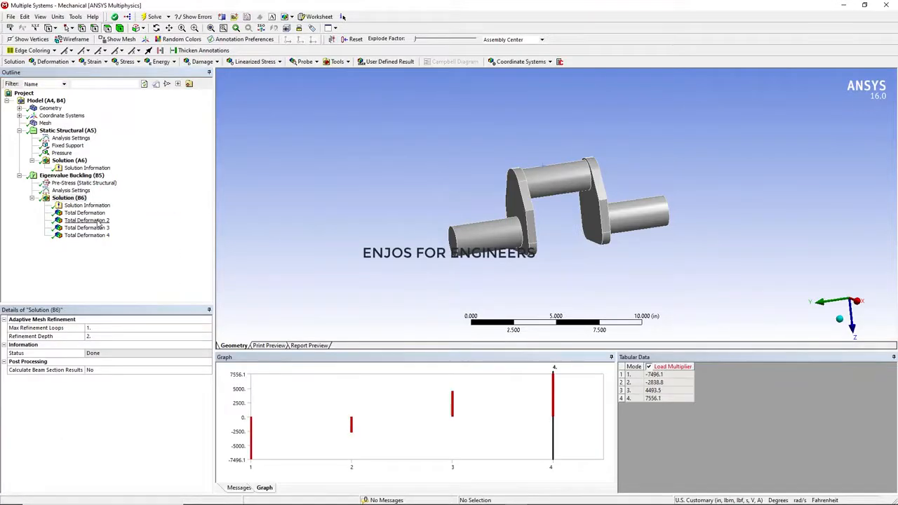
# Display and animate the total deformation mode shapes of the first and second buckling modes.
pyautogui.click(93, 214)
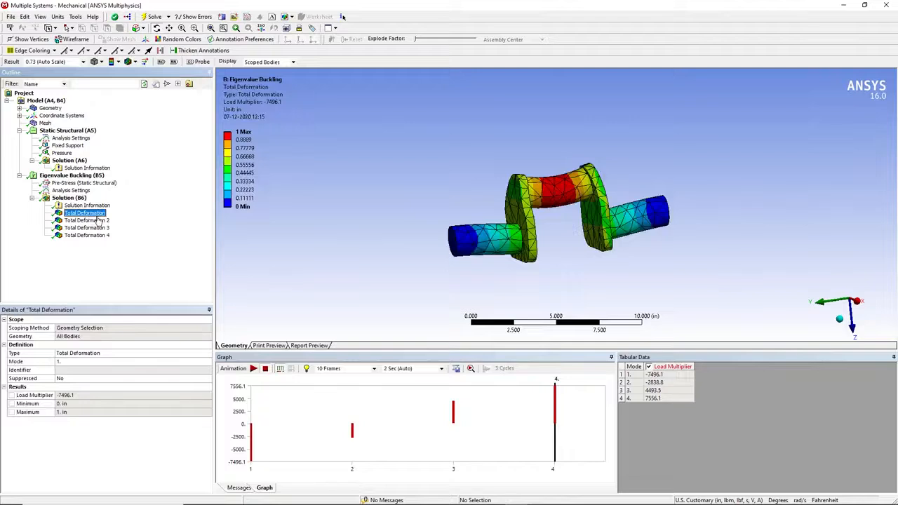
pyautogui.click(253, 368)
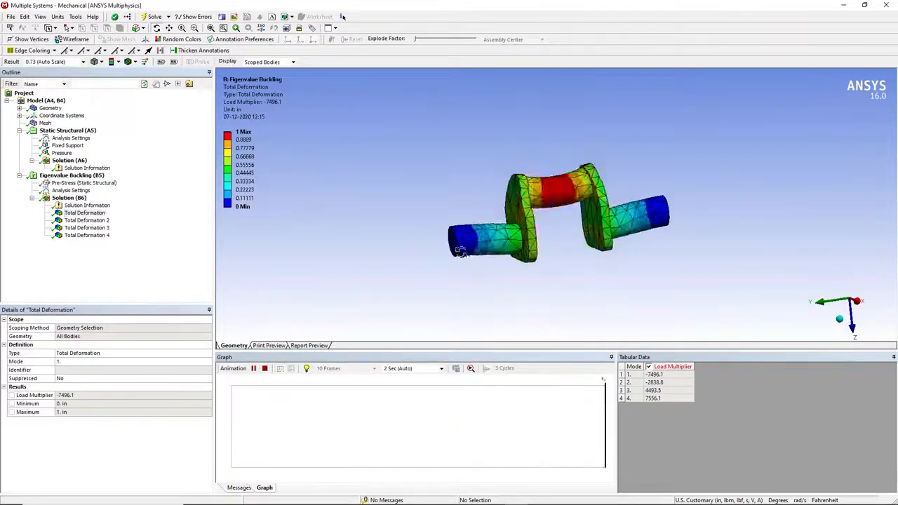
pyautogui.click(253, 368)
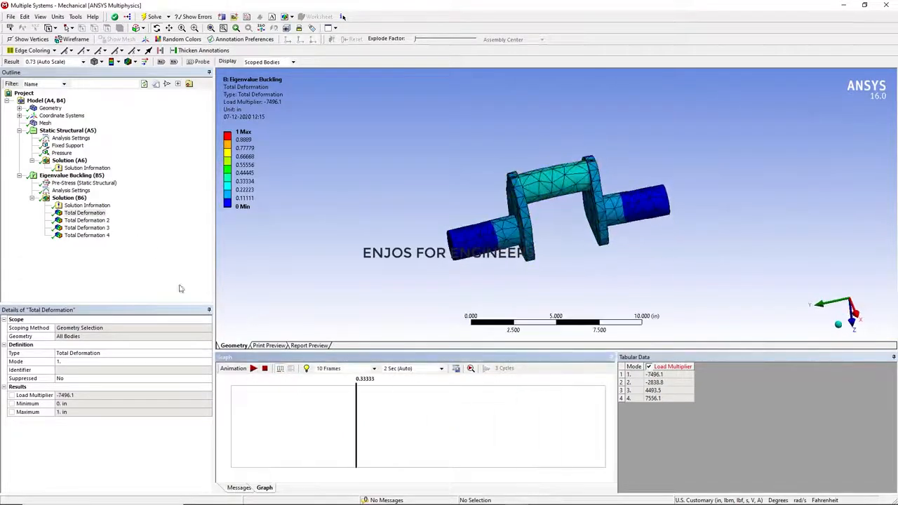
pyautogui.click(83, 221)
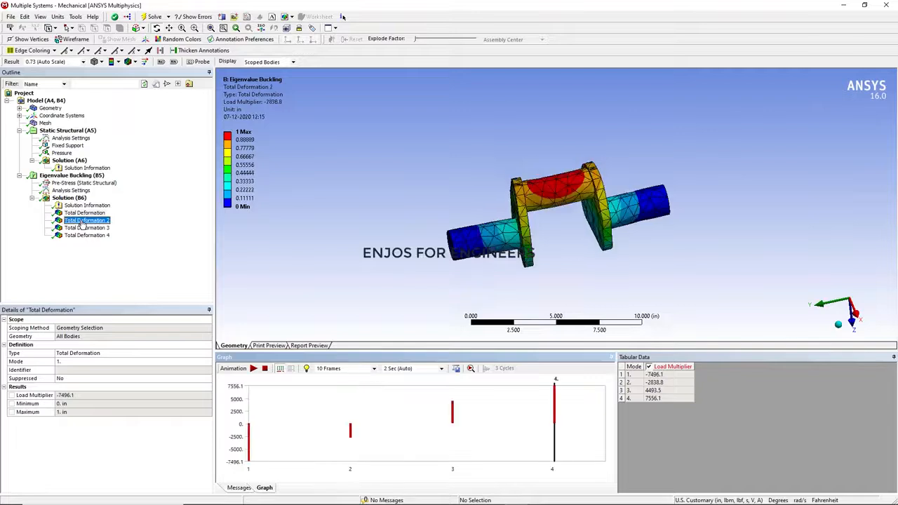
pyautogui.click(254, 368)
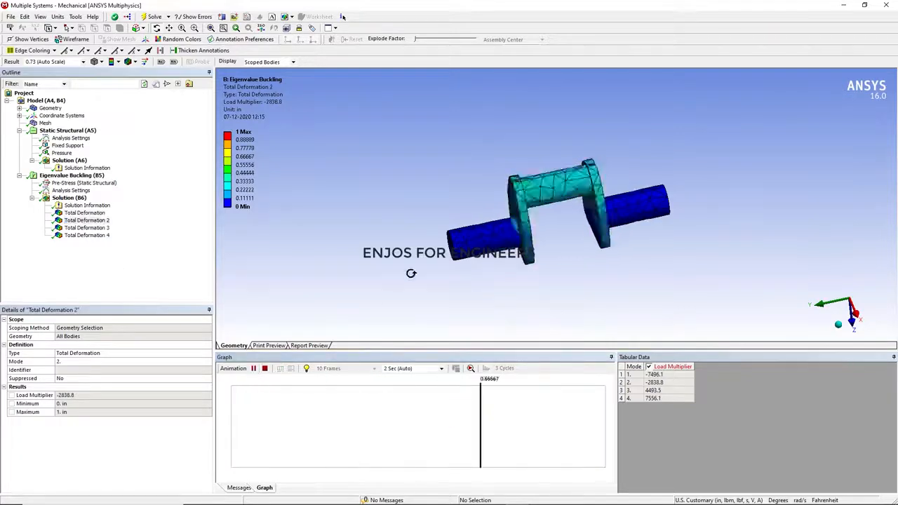
pyautogui.moveTo(546, 255); pyautogui.dragTo(537, 274, button='middle')
pyautogui.moveTo(537, 274); pyautogui.dragTo(509, 266)
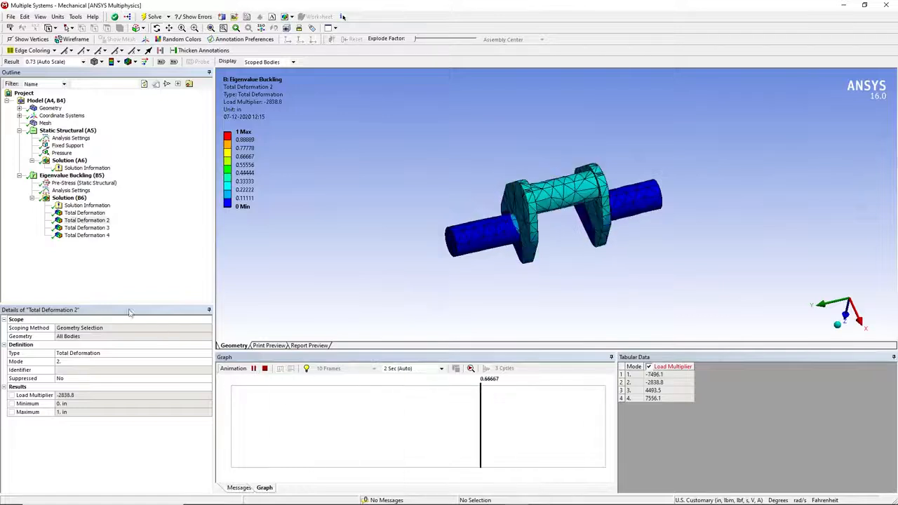
# Display and animate the total deformation mode shapes of the third and fourth buckling modes.
pyautogui.click(86, 228)
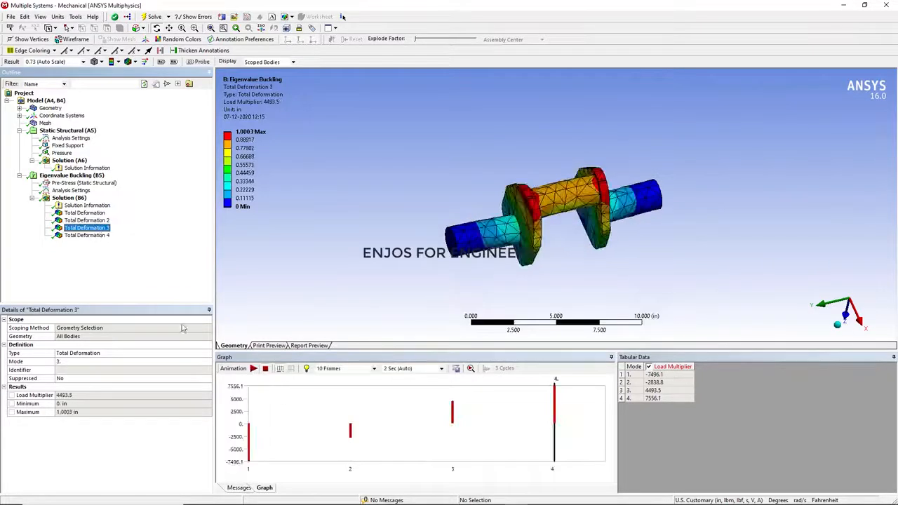
pyautogui.click(253, 369)
pyautogui.moveTo(485, 255)
pyautogui.mouseDown()
pyautogui.moveTo(531, 273)
pyautogui.moveTo(506, 242)
pyautogui.moveTo(492, 253)
pyautogui.mouseUp()
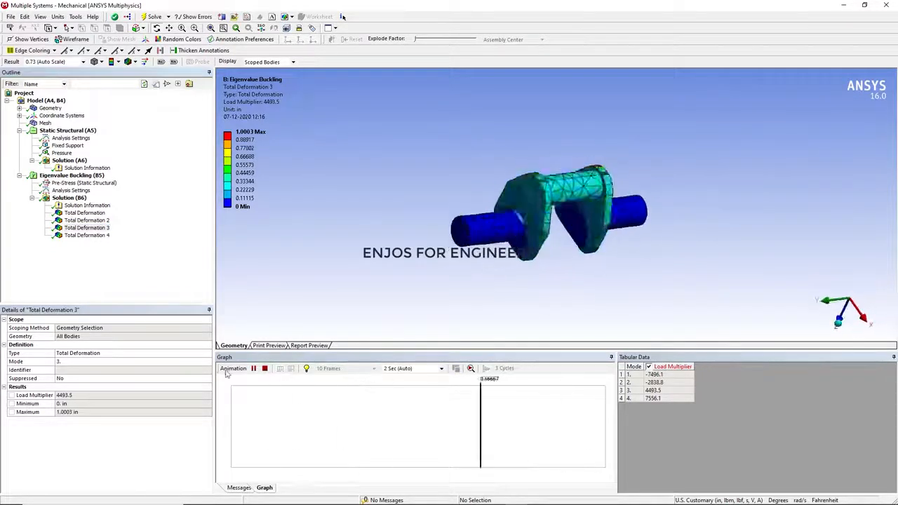
pyautogui.click(85, 235)
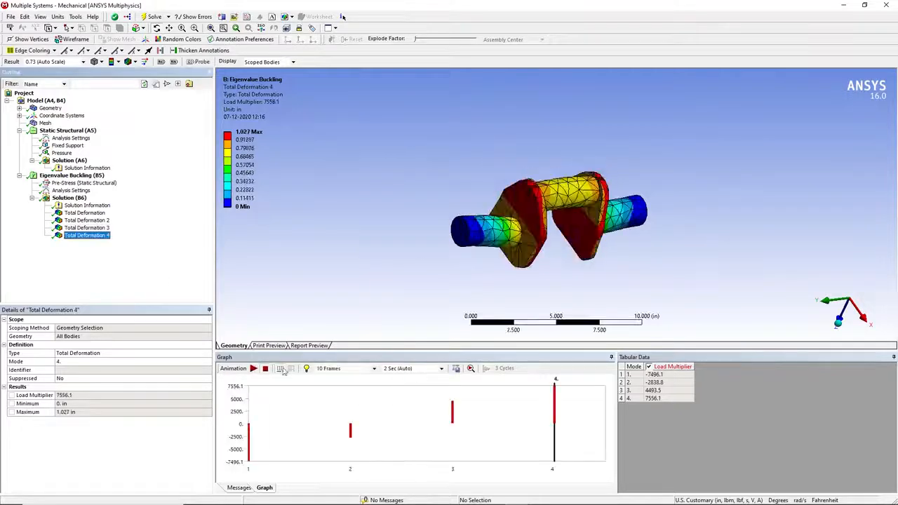
pyautogui.moveTo(424, 283); pyautogui.dragTo(373, 257)
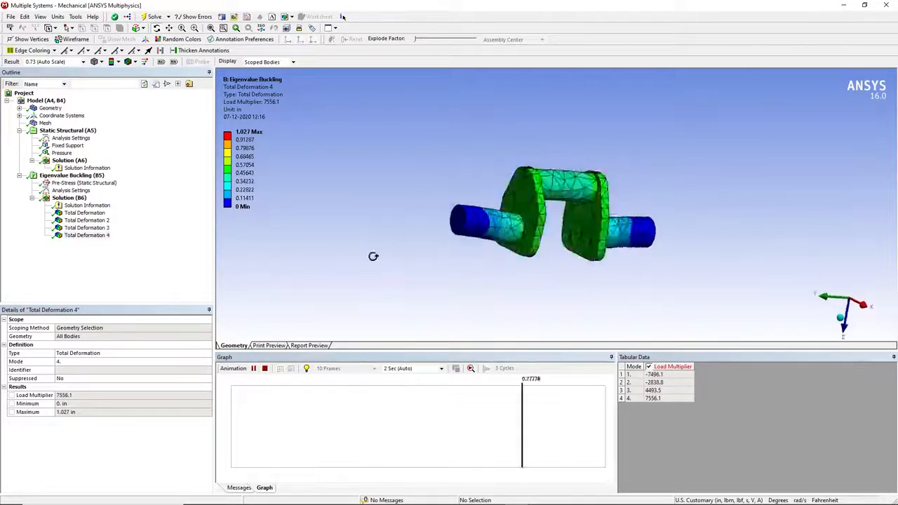
pyautogui.click(253, 369)
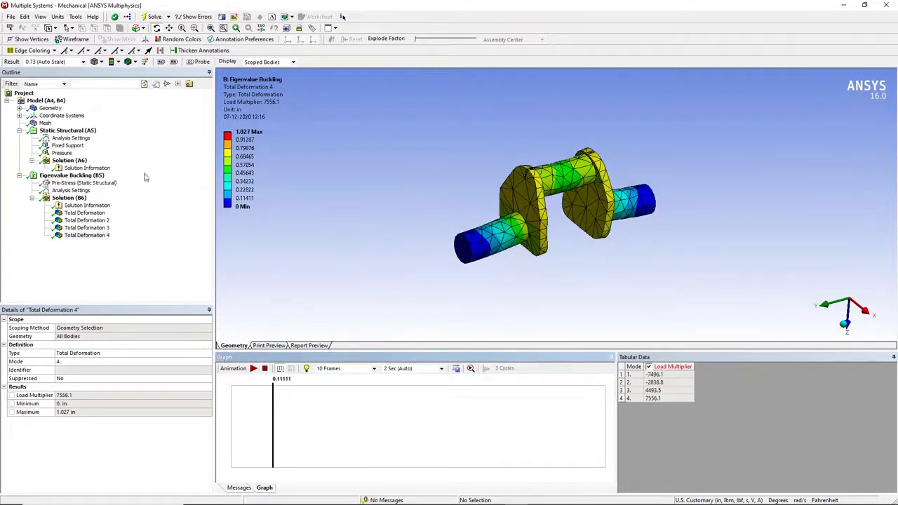
# Add an Equivalent (von-Mises) stress result to the Static Structural solution.
pyautogui.click(69, 131)
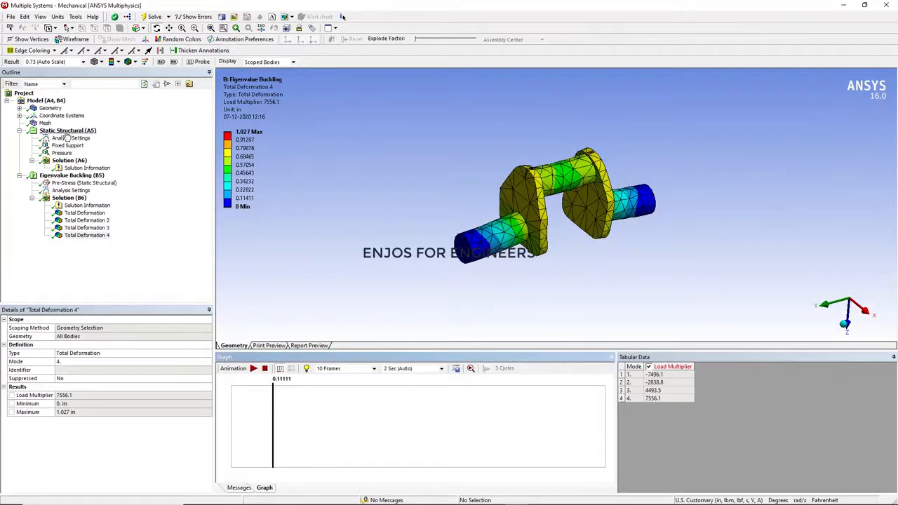
pyautogui.click(69, 161)
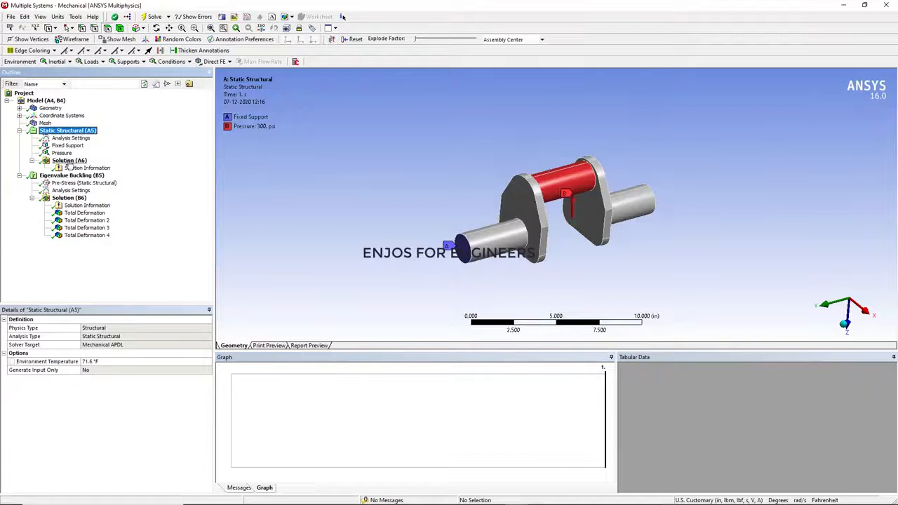
pyautogui.rightClick(70, 162)
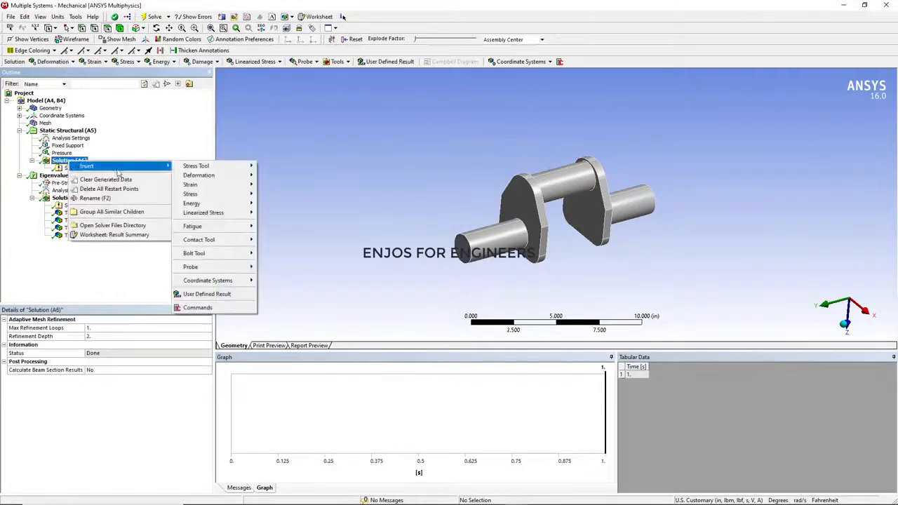
pyautogui.moveTo(120, 166)
pyautogui.moveTo(248, 195)
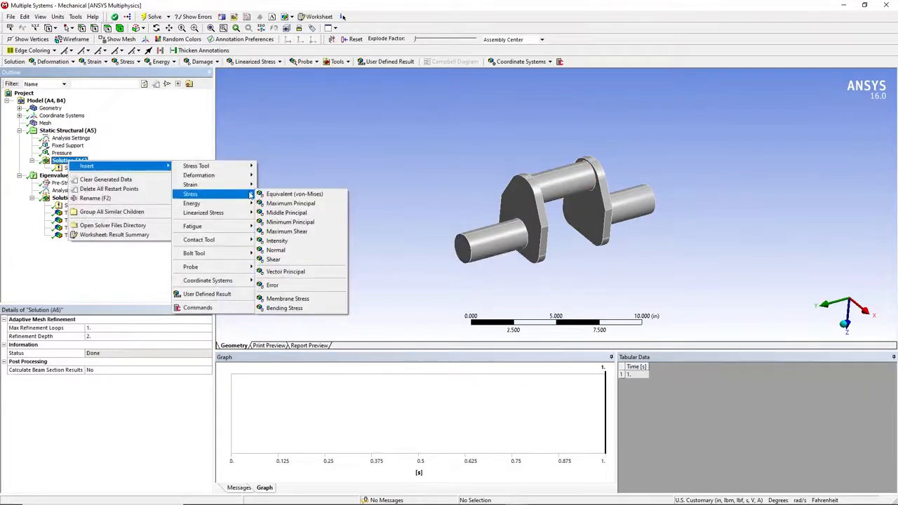
pyautogui.click(279, 197)
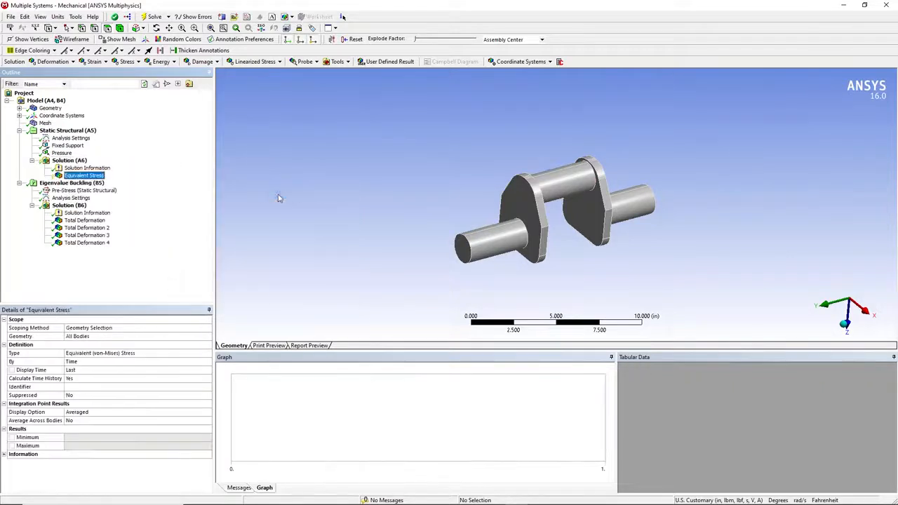
# Evaluate the equivalent stress result of the static analysis and animate it on the crankshaft.
pyautogui.rightClick(76, 177)
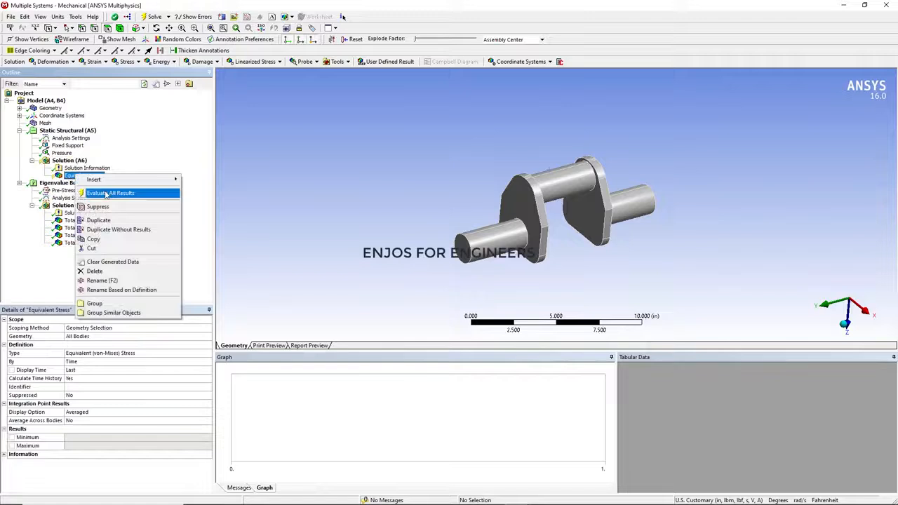
pyautogui.click(106, 195)
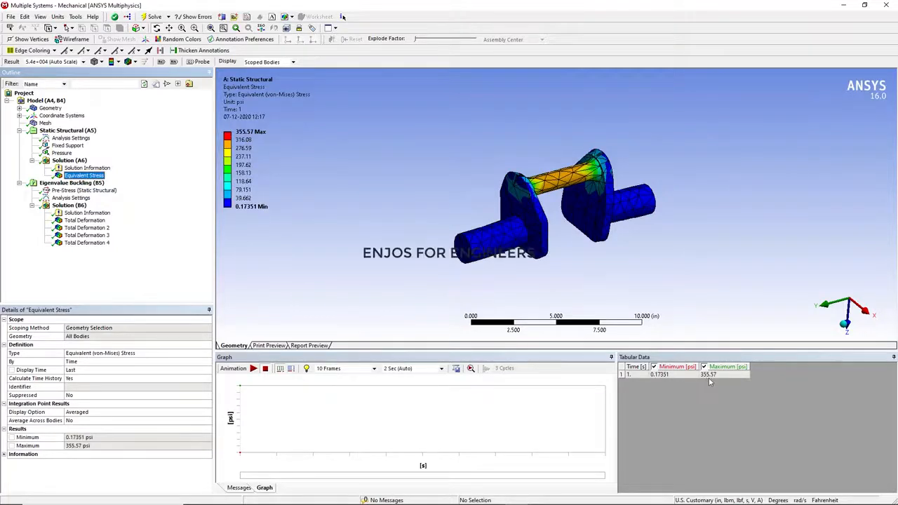
pyautogui.click(254, 368)
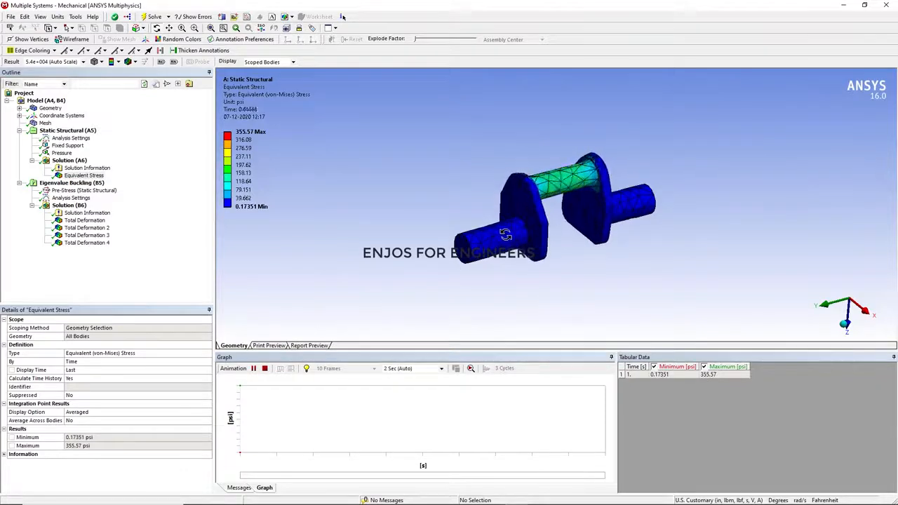
pyautogui.moveTo(505, 234)
pyautogui.mouseDown()
pyautogui.moveTo(502, 272)
pyautogui.moveTo(496, 241)
pyautogui.mouseUp()
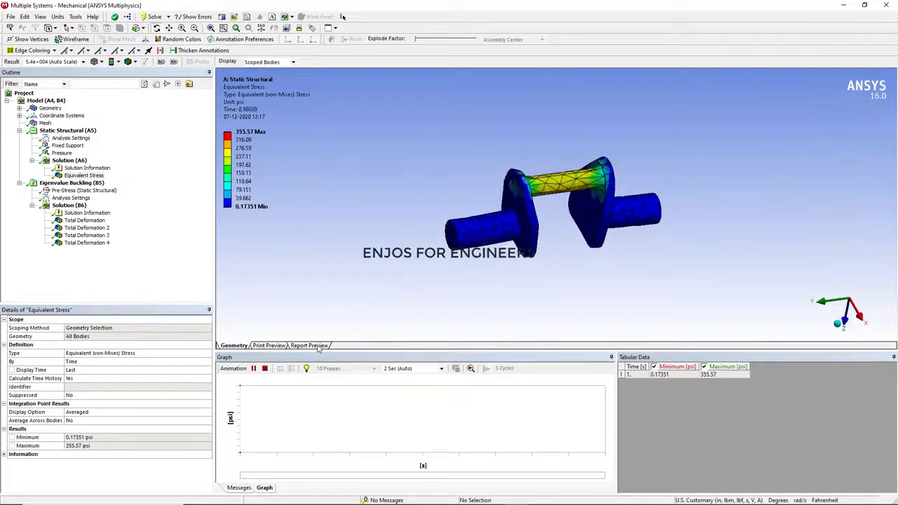